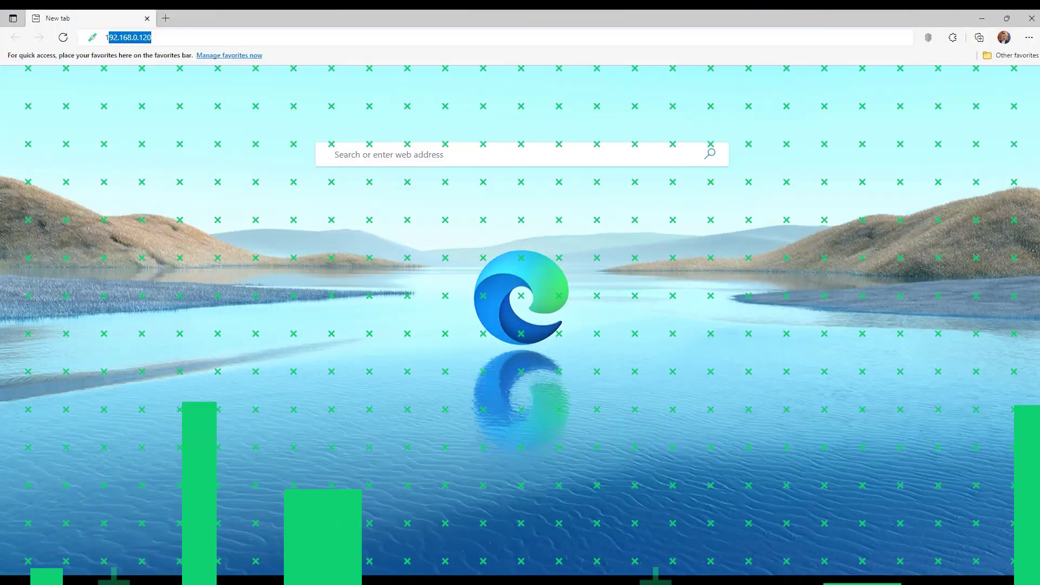
Load the probe at 192.168.0.120 and log in with the saved admin credentials.
text(92.168.0.120)
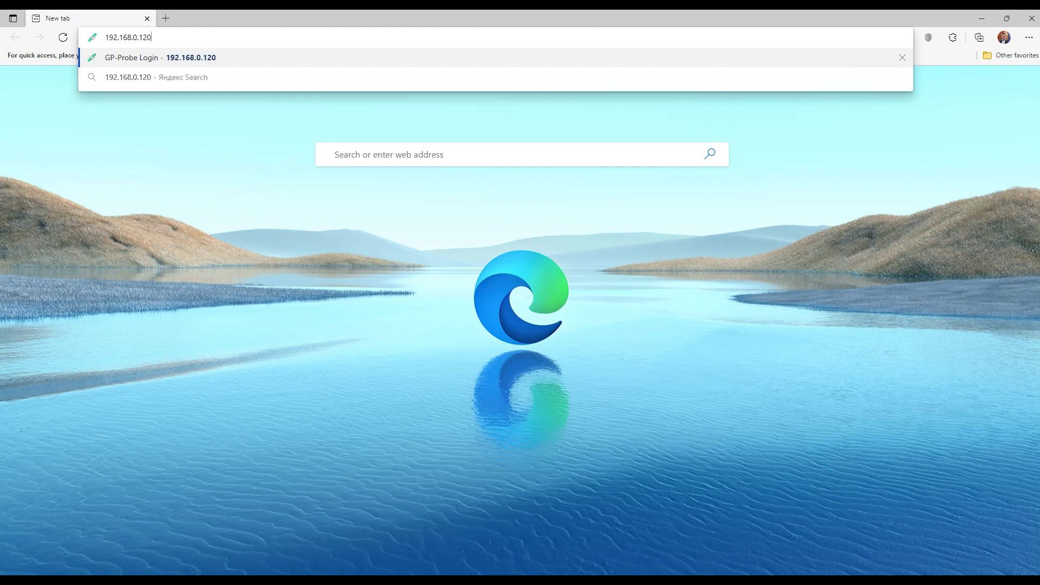
key(Return)
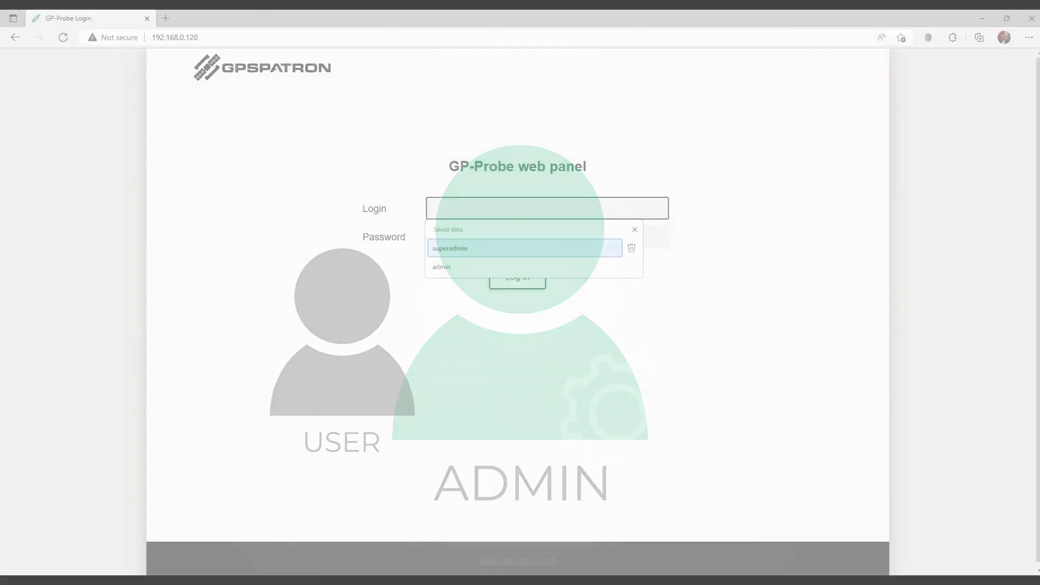
key(Down)
key(Return)
key(Tab)
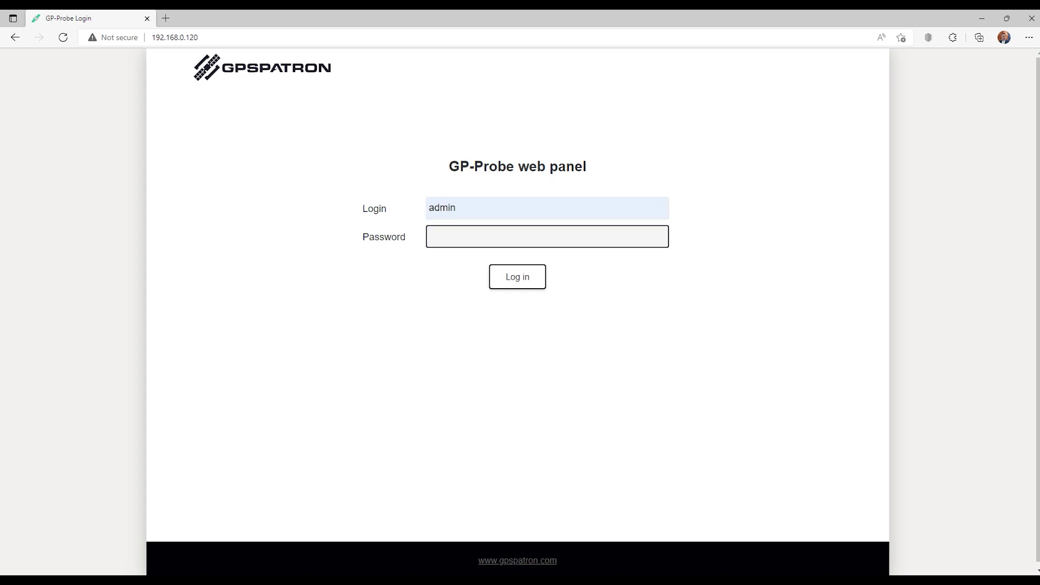
key(Return)
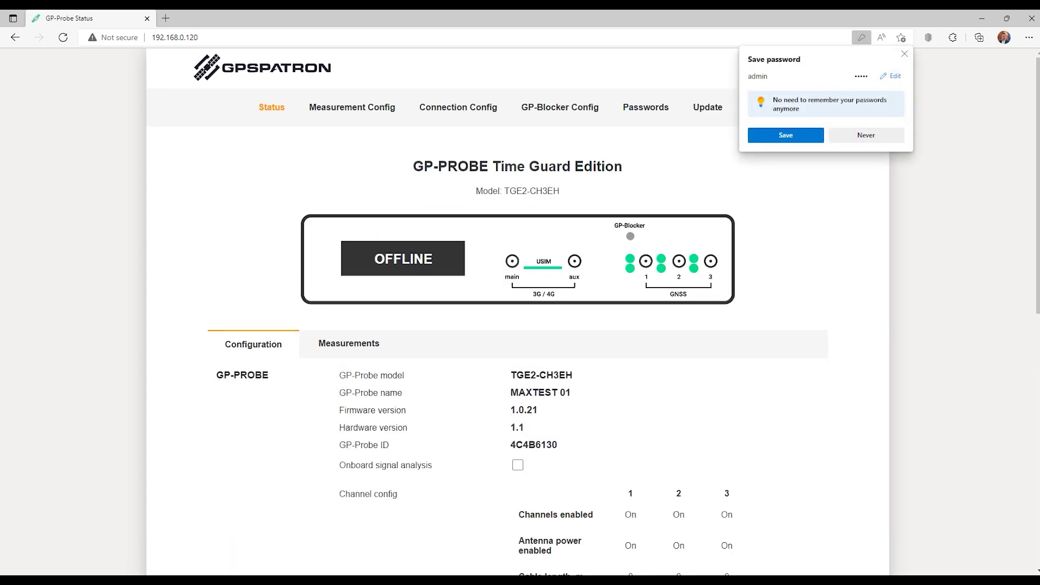
Dismiss the save-password prompt and check the status: GP-Cloud Not connected, clock Free Run.
key(Escape)
scroll(517, 311, down, 7)
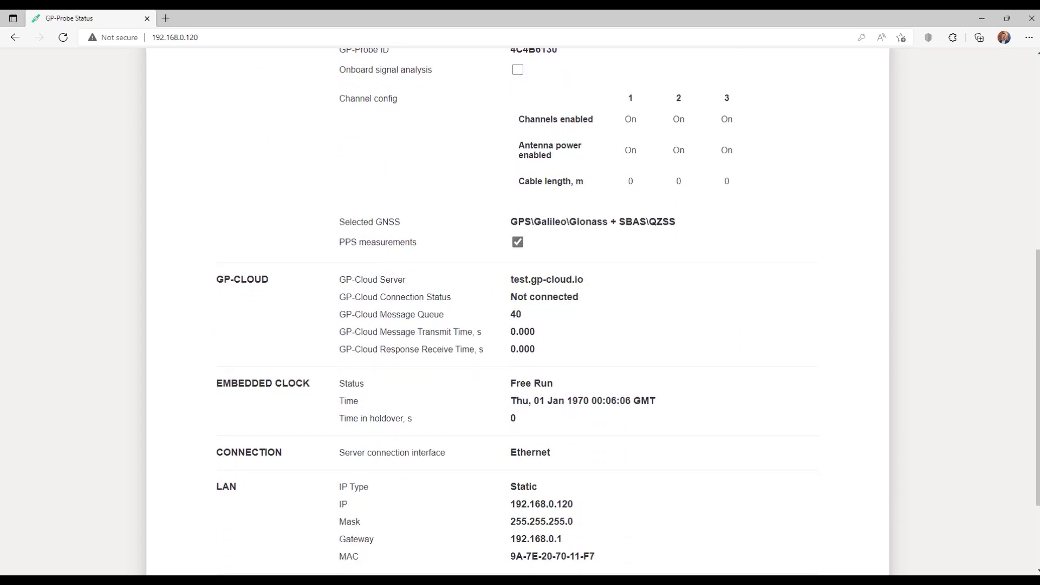
scroll(517, 312, down, 2)
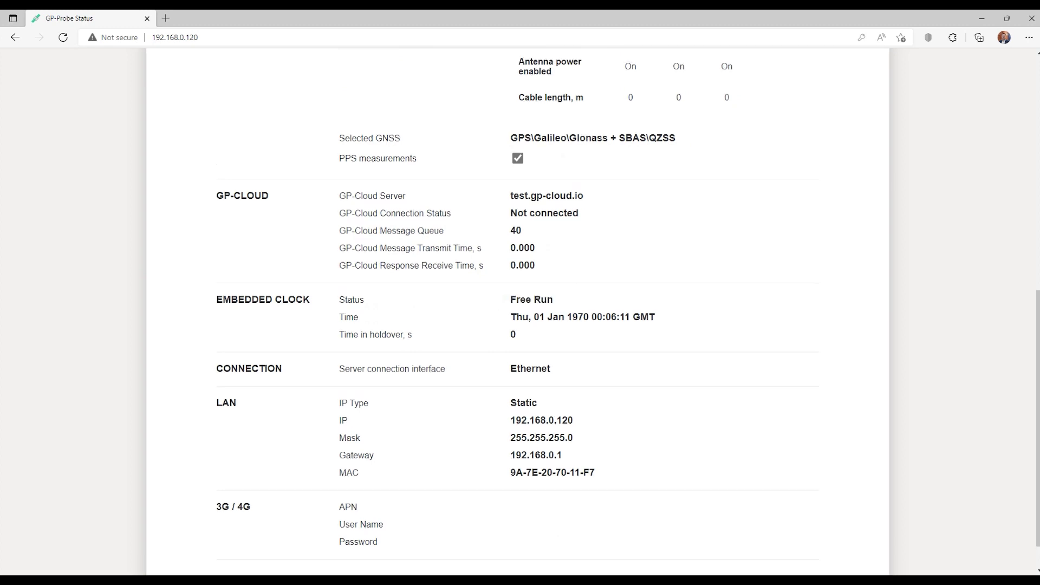
scroll(518, 312, up, 9)
Browse the Measurement Config, GP-Blocker Config and Admin Passwords pages.
click(415, 107)
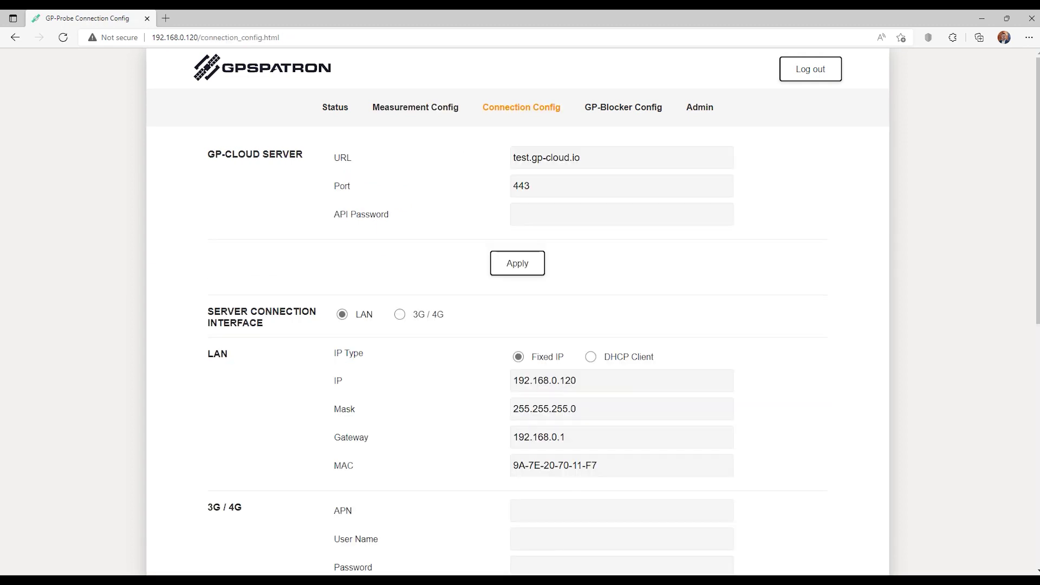
scroll(518, 312, down, 9)
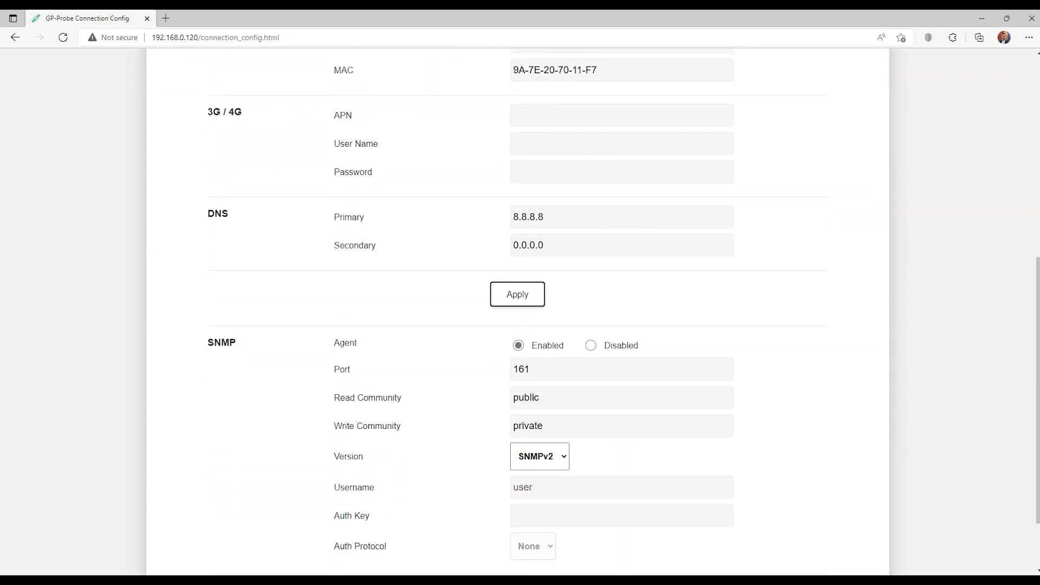
scroll(517, 311, up, 9)
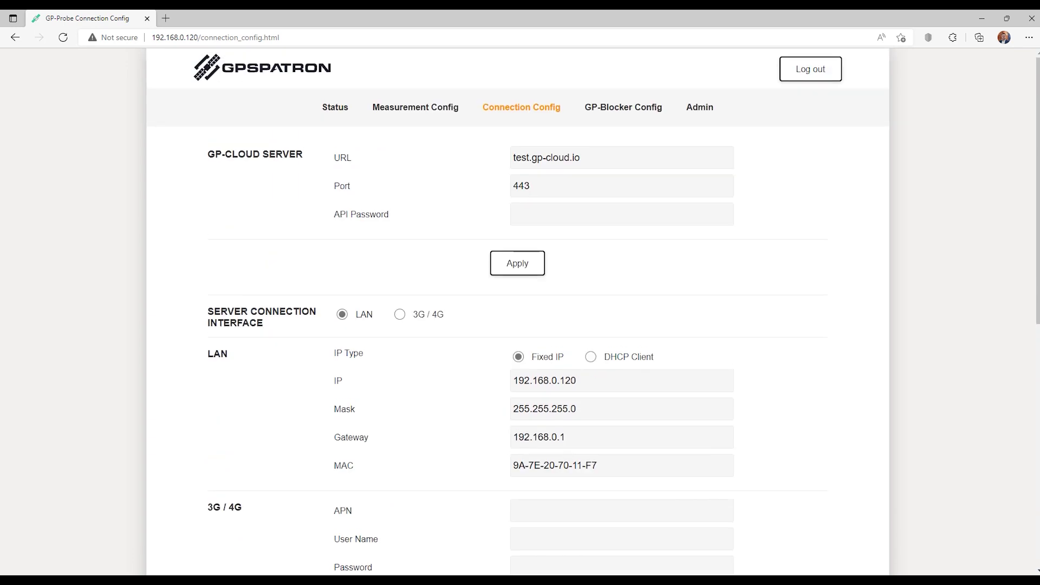
click(623, 106)
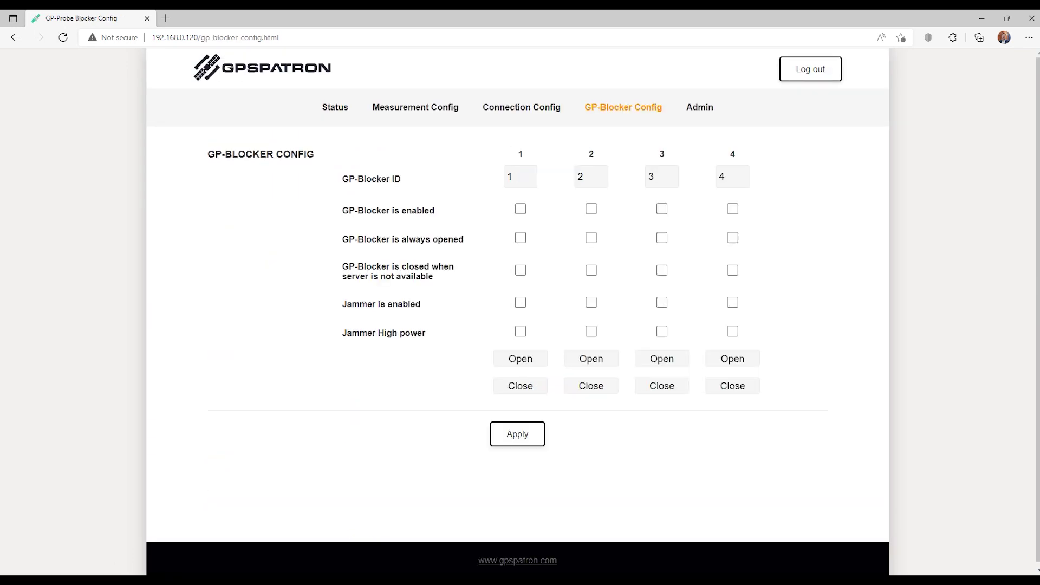
mouse_move(700, 107)
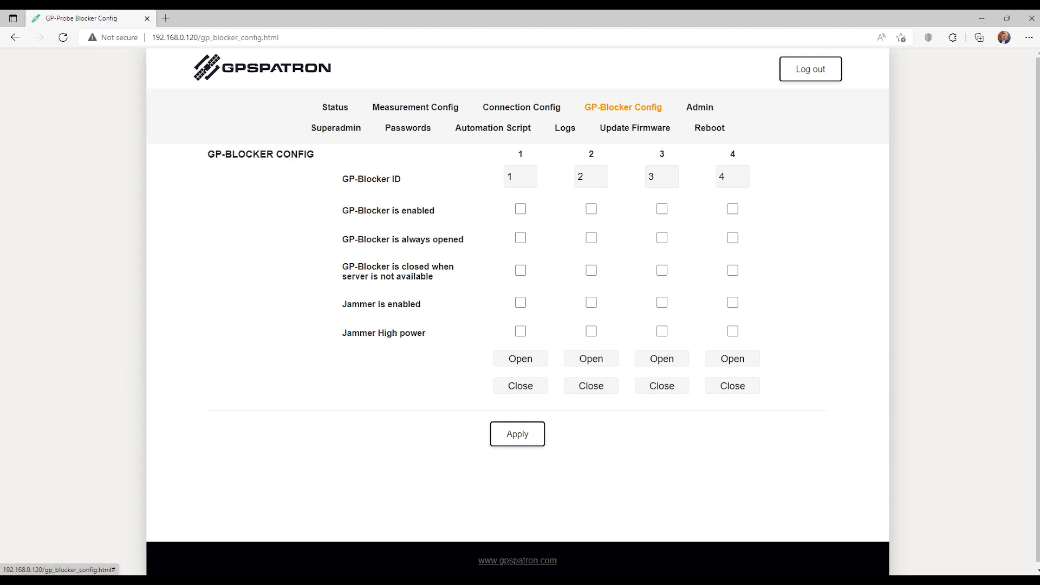
click(408, 127)
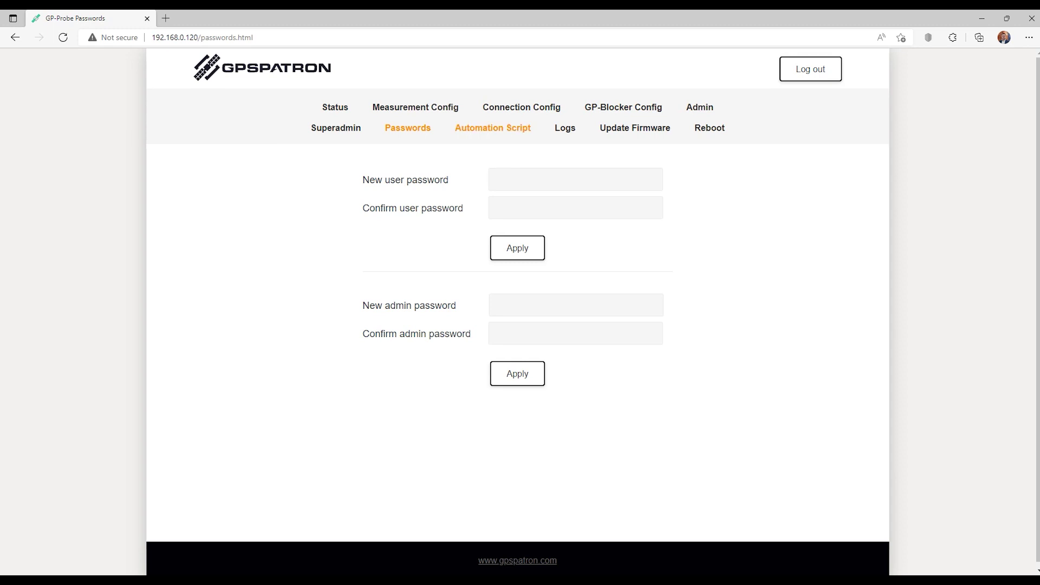
View the Automation Script, Logs statistics, Update Firmware and Reboot pages, then return to Connection Config.
click(492, 127)
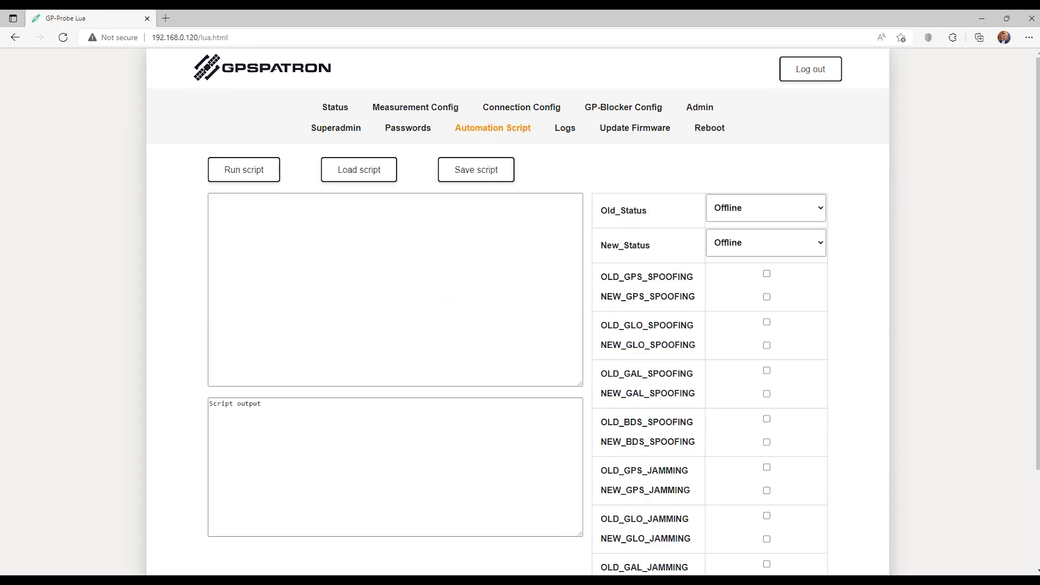
click(564, 127)
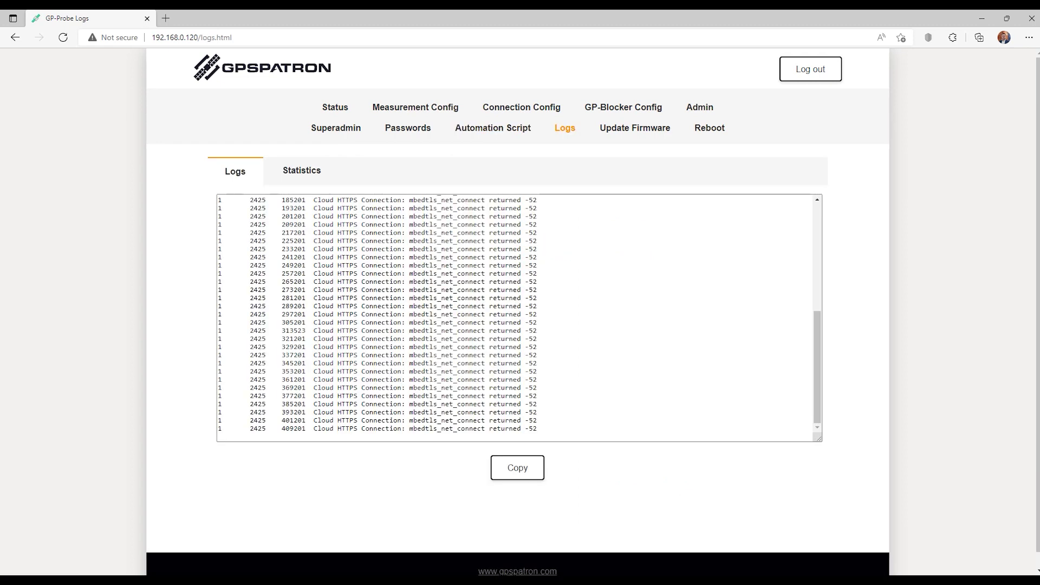
click(302, 170)
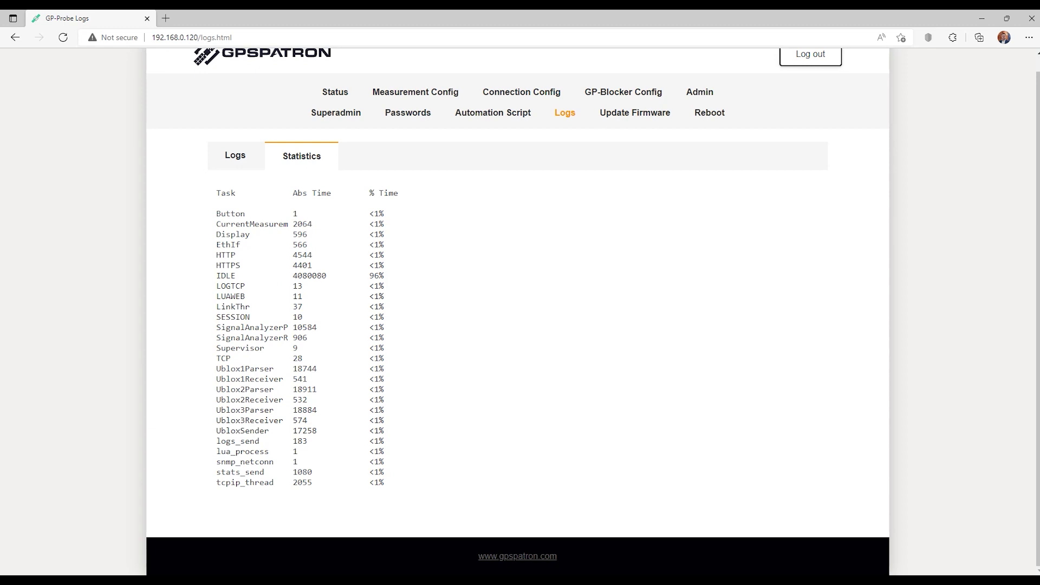
click(635, 112)
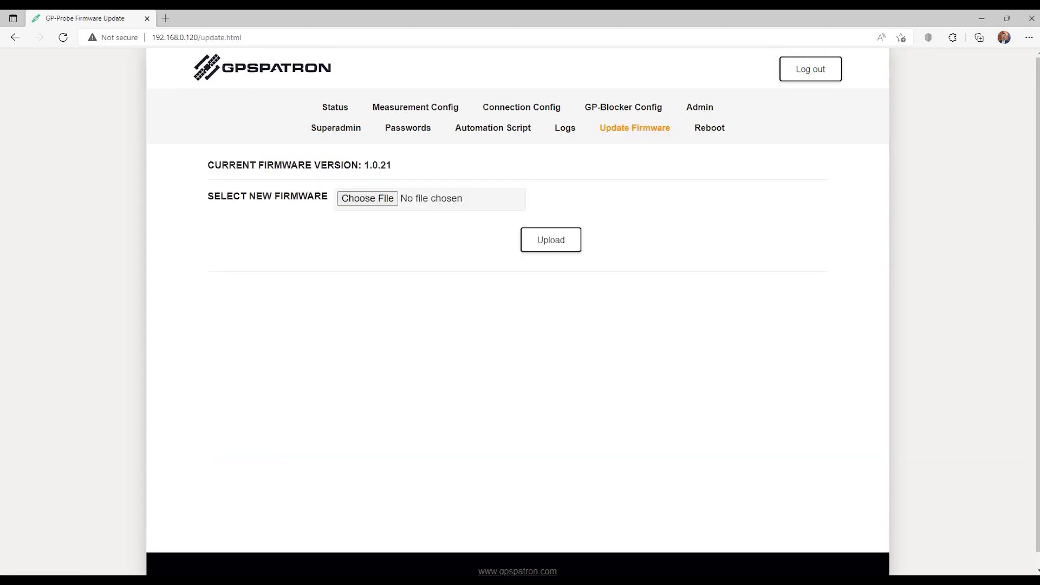
click(709, 127)
click(522, 107)
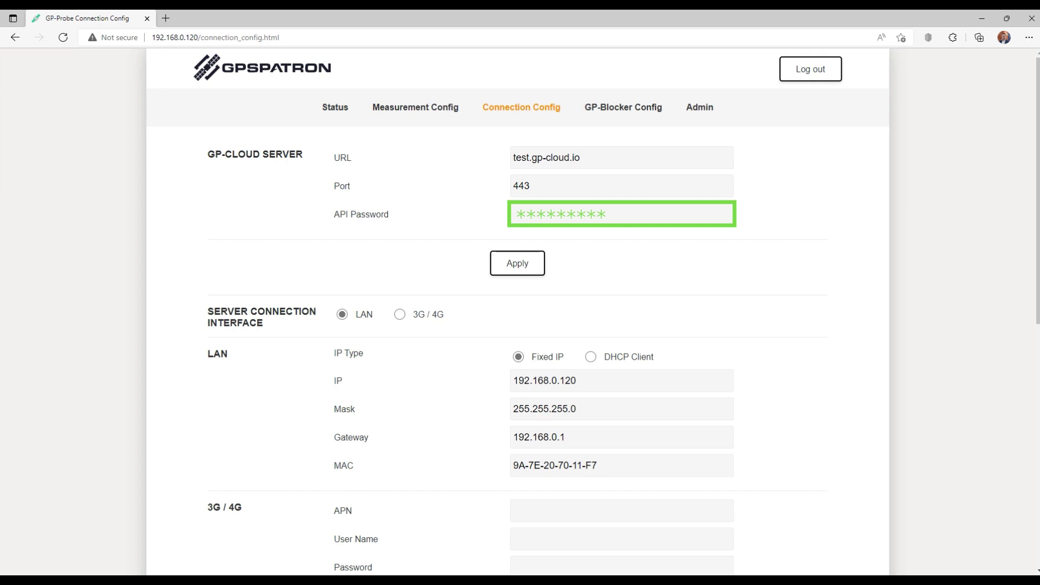
Scroll down the Connection Config page toward the LAN IP Type settings.
scroll(517, 312, down, 3)
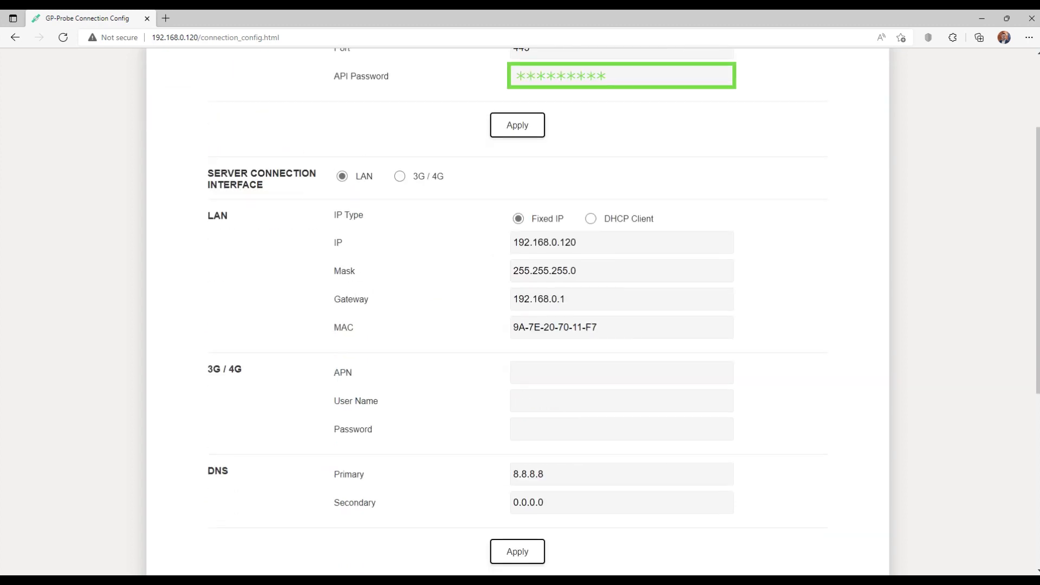
scroll(517, 312, down, 3)
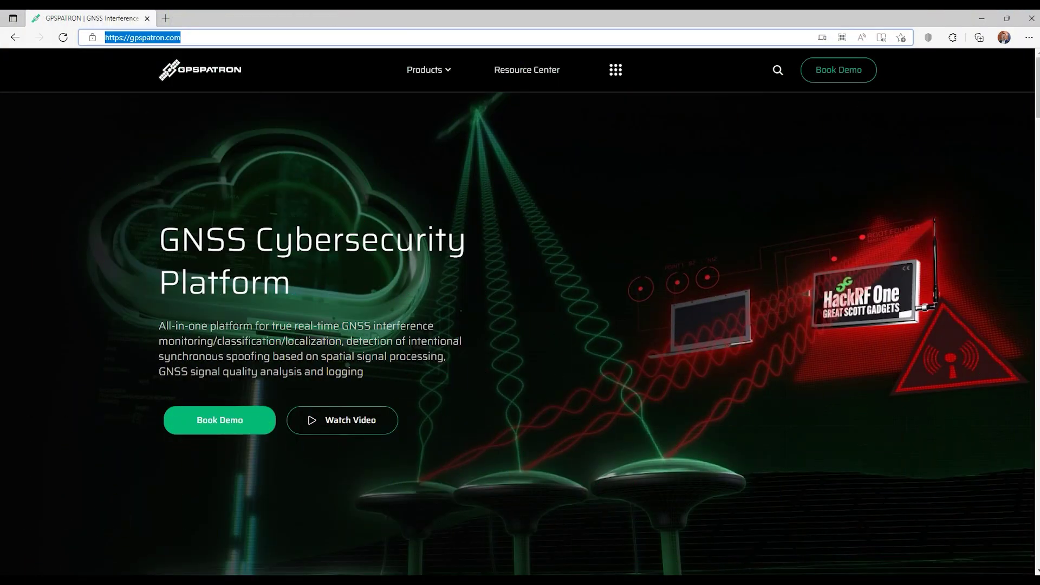
Load the probe at 192.168.33.101, correcting the mistyped address.
text(192.168.33.120)
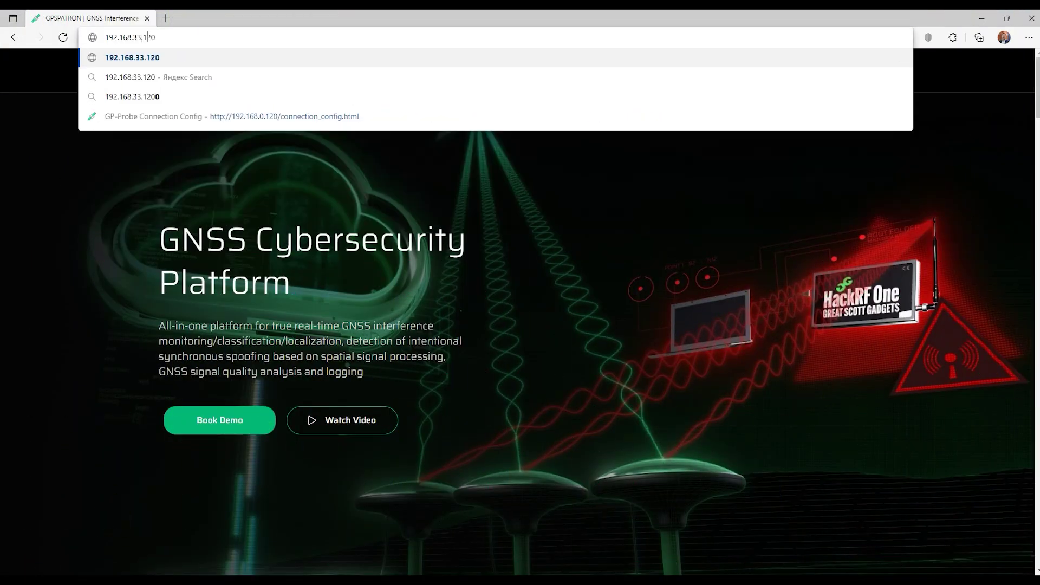
click(147, 37)
key(Delete)
text(1)
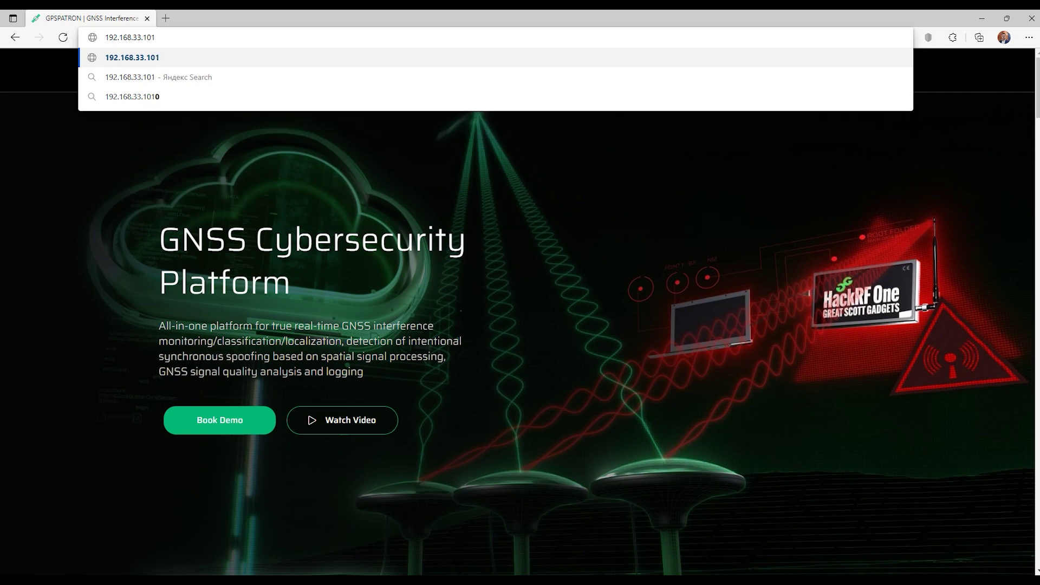
key(Return)
Log in as admin with the saved username and the admin password.
click(487, 209)
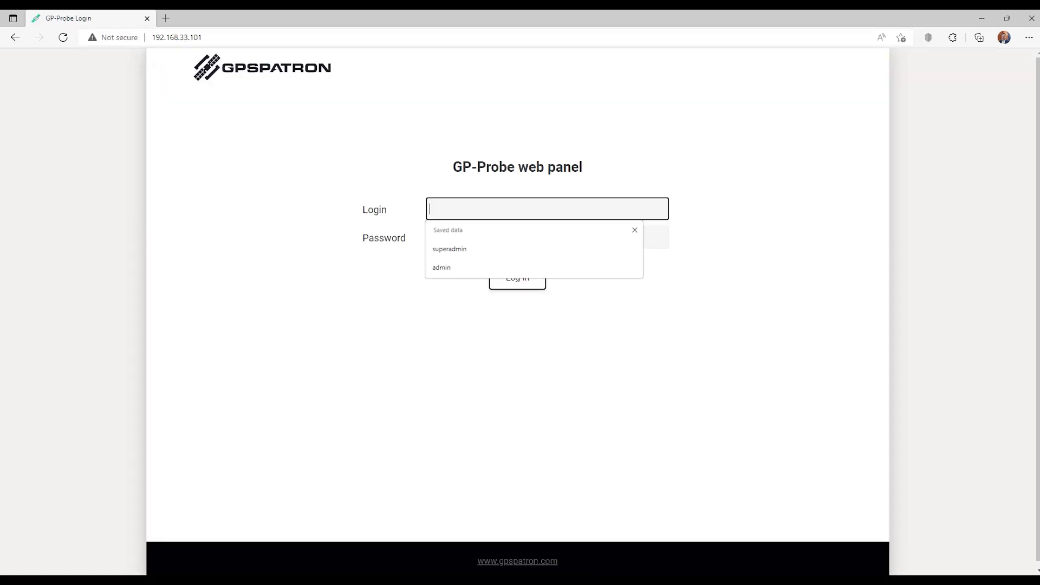
key(Down)
key(Down)
key(Return)
key(Tab)
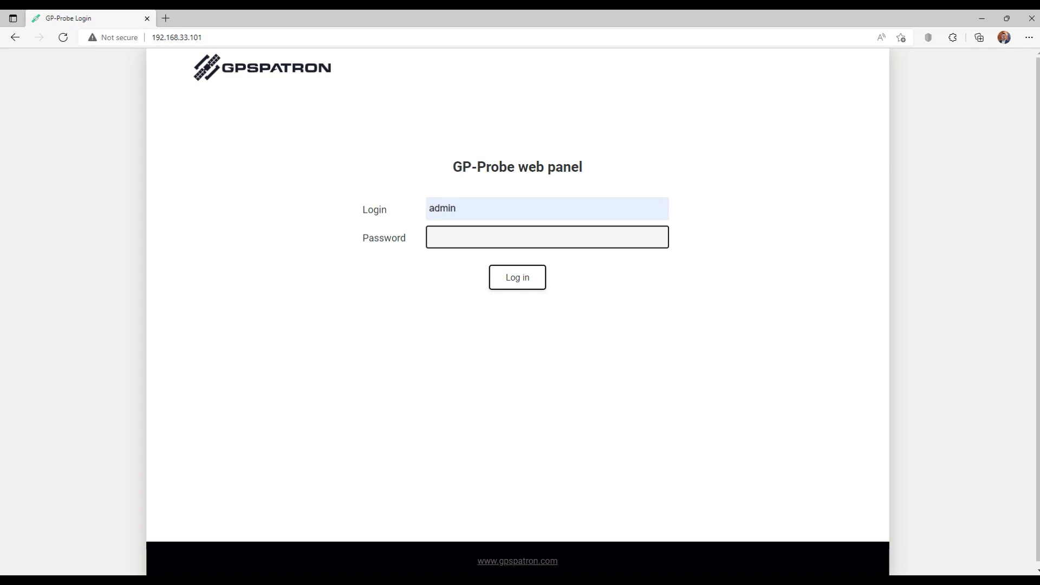
key(Return)
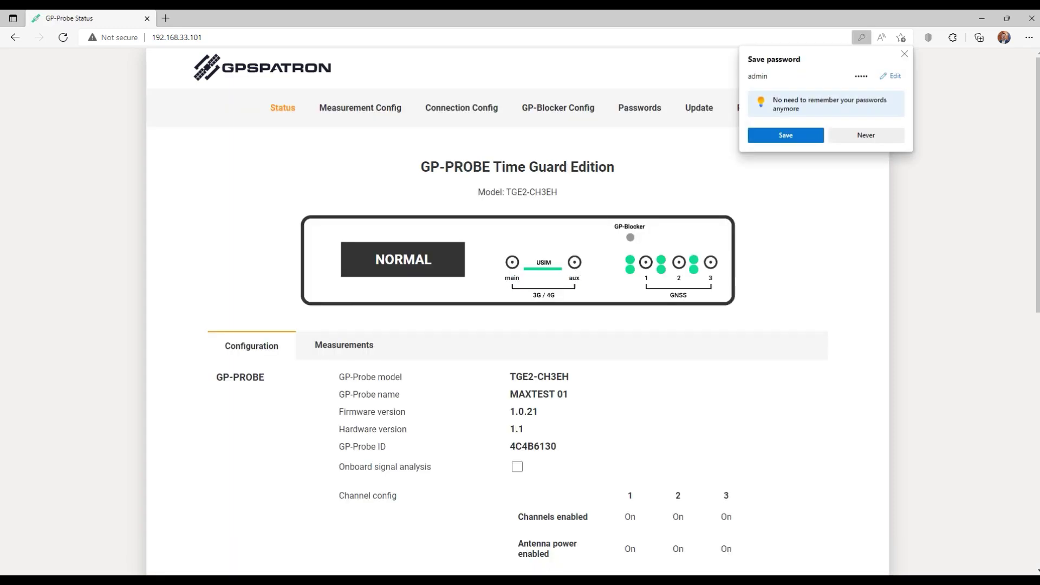
Dismiss the save-password prompt and confirm GP-Cloud Connected and the embedded clock Synchronized.
key(Escape)
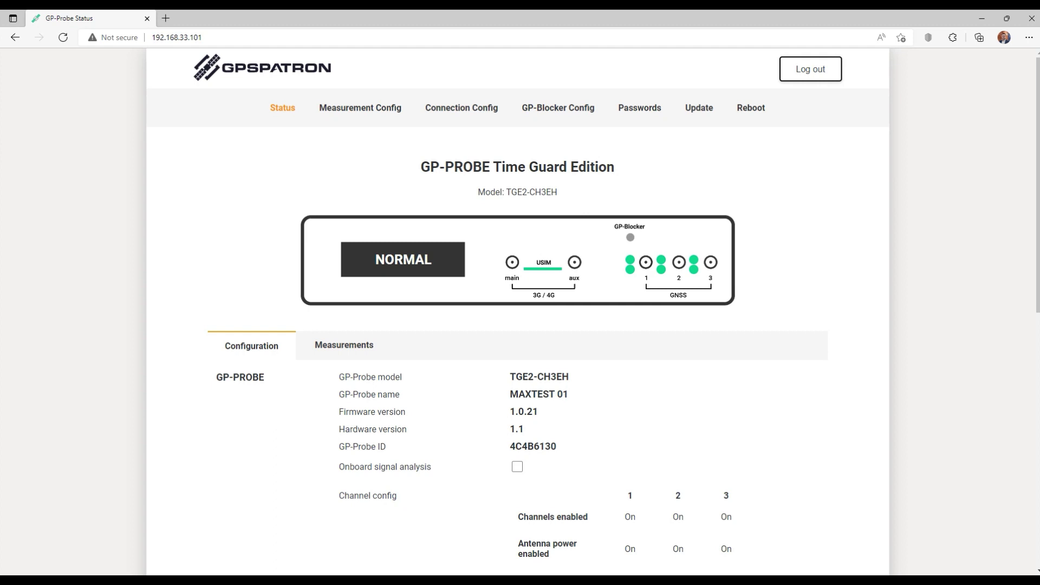
scroll(517, 309, down, 5)
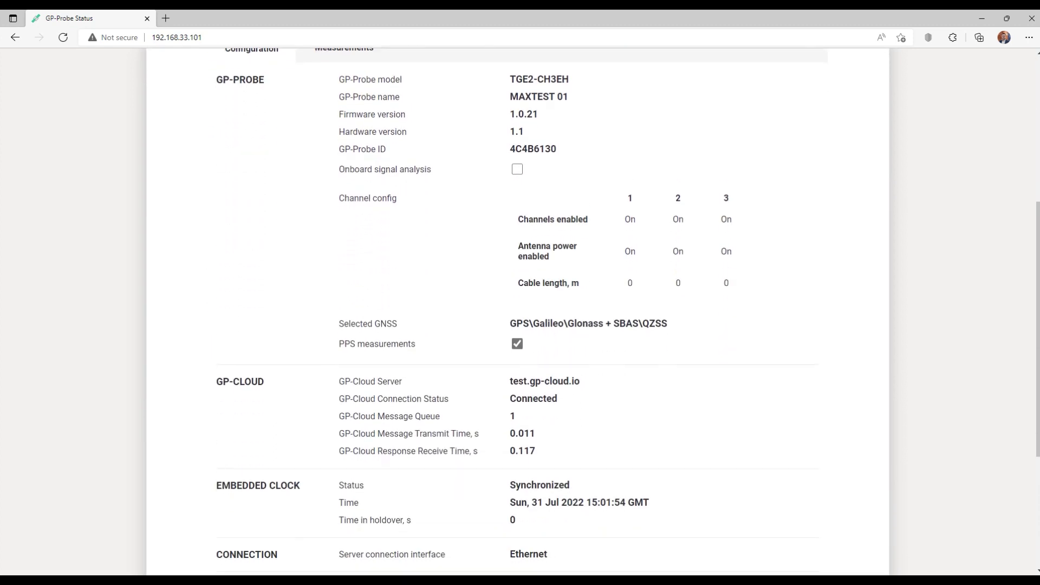
scroll(520, 309, down, 2)
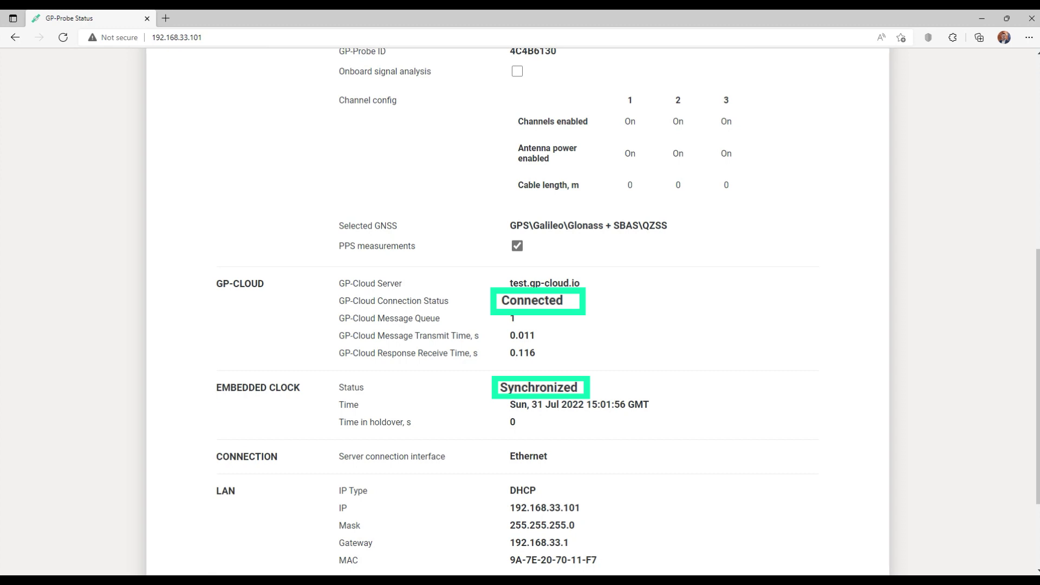